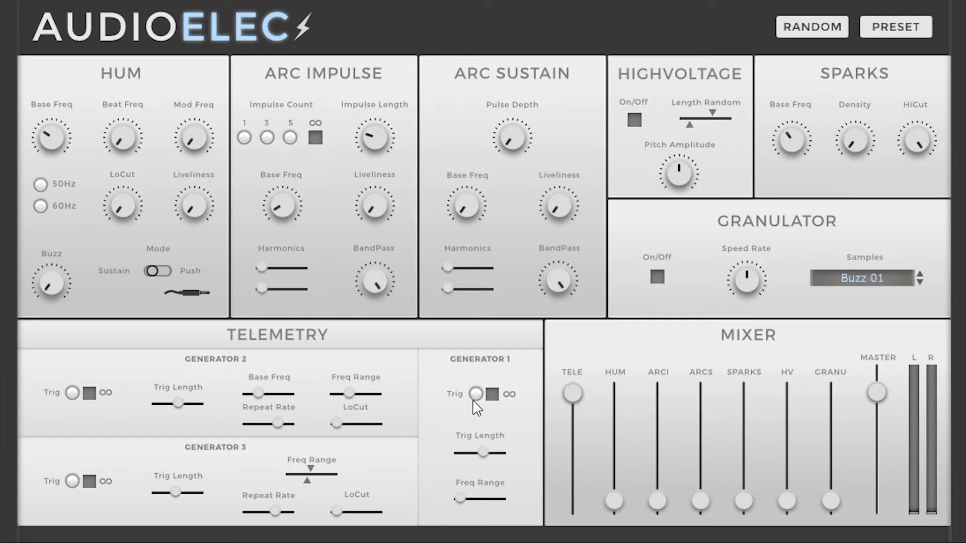
# Step: Adjust Generator 1's trigger length and fire Generator 1 twice
pyautogui.click(335, 338)
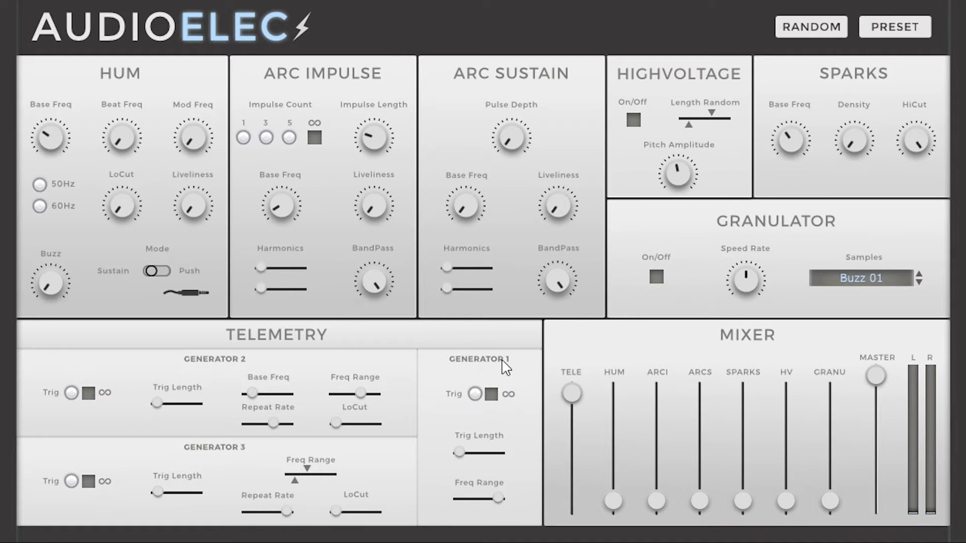
pyautogui.moveTo(459, 453)
pyautogui.mouseDown()
pyautogui.moveTo(519, 454)
pyautogui.moveTo(469, 453)
pyautogui.mouseUp()
pyautogui.click(475, 394)
pyautogui.click(475, 394)
# Step: Toggle Generator 1's loop on and off, raising its frequency range near maximum, ending with looping off
pyautogui.click(491, 395)
pyautogui.click(492, 396)
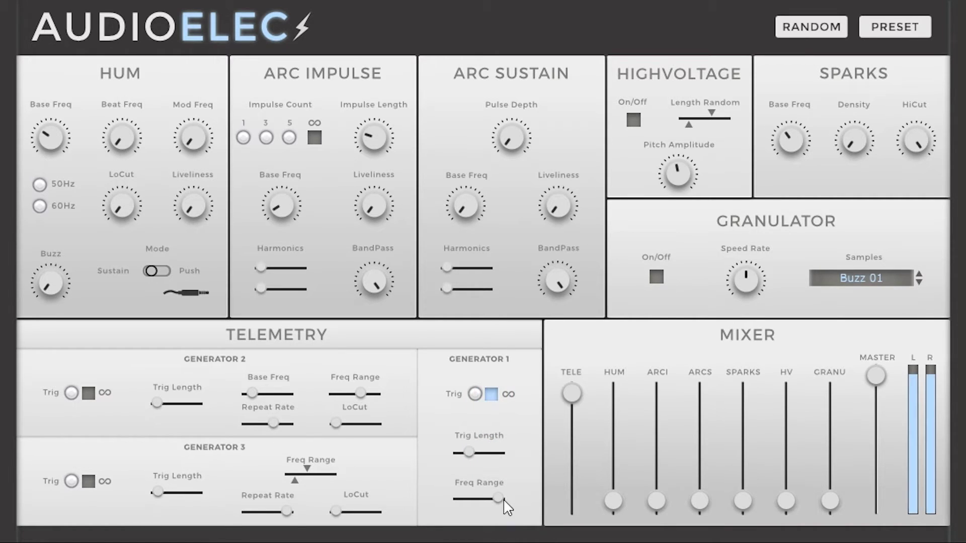
pyautogui.click(491, 394)
pyautogui.click(500, 502)
pyautogui.moveTo(459, 498); pyautogui.dragTo(513, 511)
pyautogui.click(491, 394)
pyautogui.click(498, 501)
pyautogui.click(491, 394)
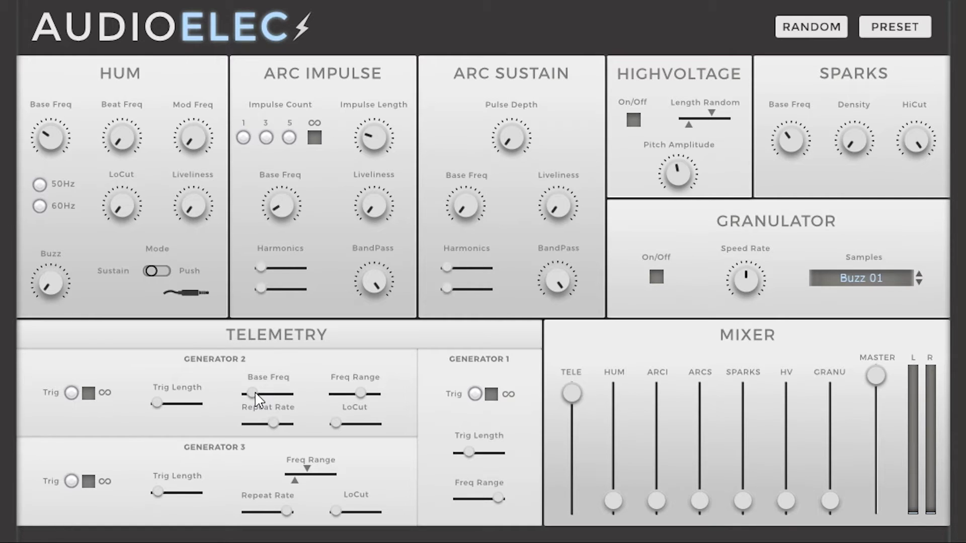
# Step: Raise Generator 2's base frequency, frequency range and repeat rate, and lengthen its trigger length
pyautogui.moveTo(255, 393); pyautogui.dragTo(265, 398)
pyautogui.moveTo(360, 393); pyautogui.dragTo(363, 406)
pyautogui.moveTo(273, 424); pyautogui.dragTo(265, 428)
pyautogui.click(267, 426)
pyautogui.moveTo(272, 427); pyautogui.dragTo(293, 428)
pyautogui.moveTo(158, 403); pyautogui.dragTo(180, 403)
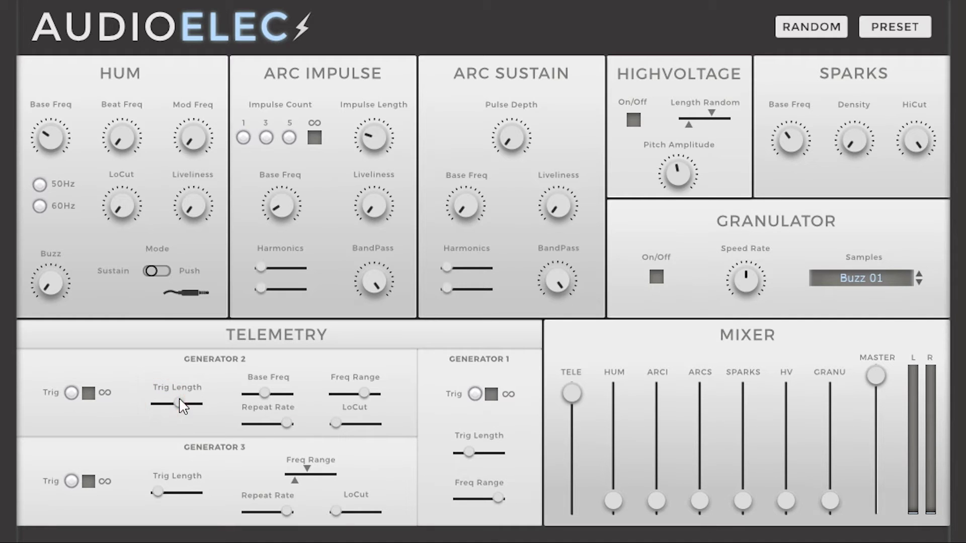
# Step: Fire Generator 2 three times, lower its repeat rate, and raise then reset LoCut to default
pyautogui.click(74, 395)
pyautogui.moveTo(285, 423)
pyautogui.mouseDown()
pyautogui.moveTo(243, 433)
pyautogui.moveTo(272, 429)
pyautogui.mouseUp()
pyautogui.click(71, 393)
pyautogui.click(72, 394)
pyautogui.click(339, 423)
pyautogui.moveTo(340, 426); pyautogui.dragTo(379, 430)
pyautogui.doubleClick(377, 424)
# Step: Reshape Generator 3's frequency range limits and adjust its repeat rate
pyautogui.doubleClick(295, 481)
pyautogui.moveTo(328, 469); pyautogui.dragTo(312, 468)
pyautogui.click(308, 481)
pyautogui.click(305, 480)
pyautogui.moveTo(305, 481)
pyautogui.mouseDown()
pyautogui.moveTo(321, 481)
pyautogui.moveTo(328, 469)
pyautogui.moveTo(316, 480)
pyautogui.mouseUp()
pyautogui.click(313, 470)
pyautogui.click(289, 511)
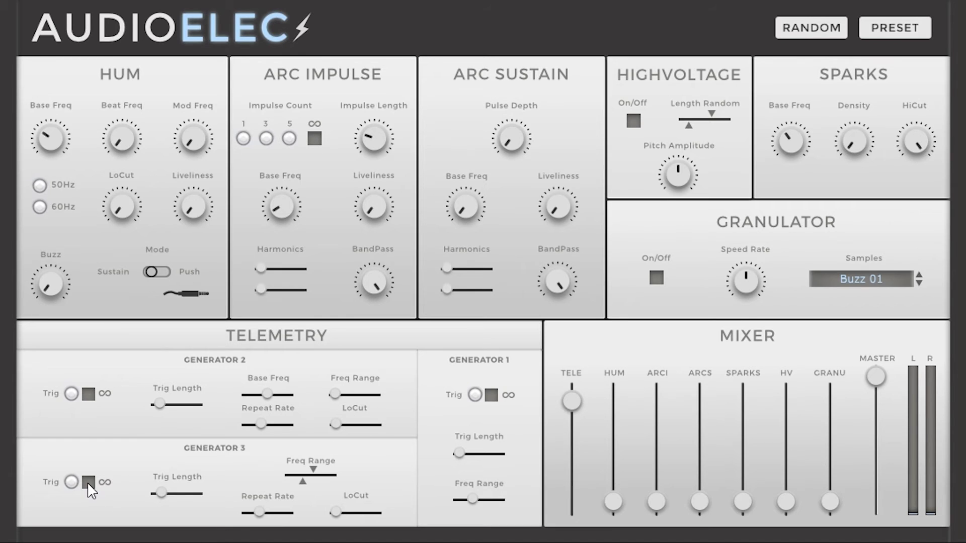
# Step: Fire Generator 1, toggle Generator 3's looping on and off, and nudge its LoCut up
pyautogui.click(474, 397)
pyautogui.click(91, 483)
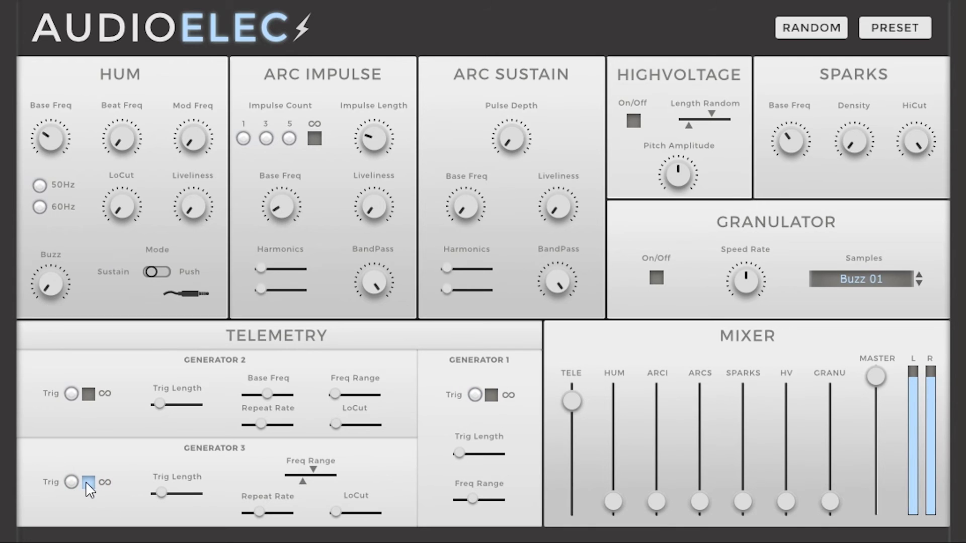
pyautogui.click(86, 482)
pyautogui.click(337, 513)
pyautogui.moveTo(339, 514); pyautogui.dragTo(346, 513)
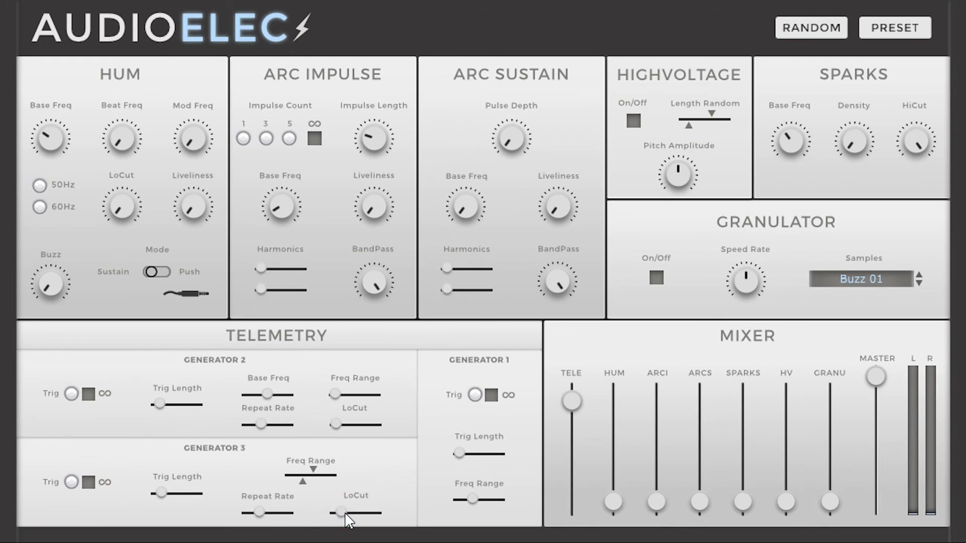
pyautogui.click(89, 483)
pyautogui.click(91, 484)
# Step: Fire Generator 1 twice, then start and stop Generator 3 looping
pyautogui.click(473, 394)
pyautogui.click(475, 394)
pyautogui.click(89, 484)
pyautogui.click(90, 483)
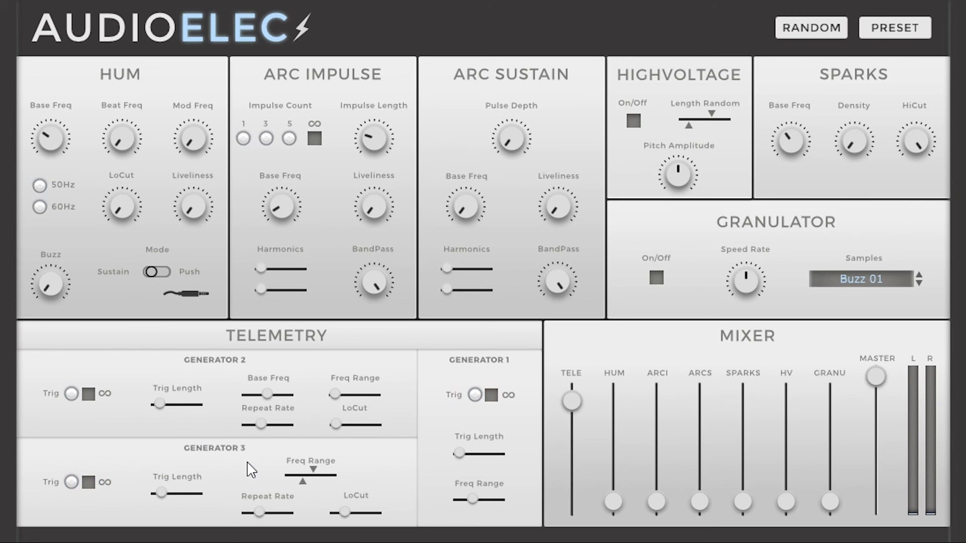